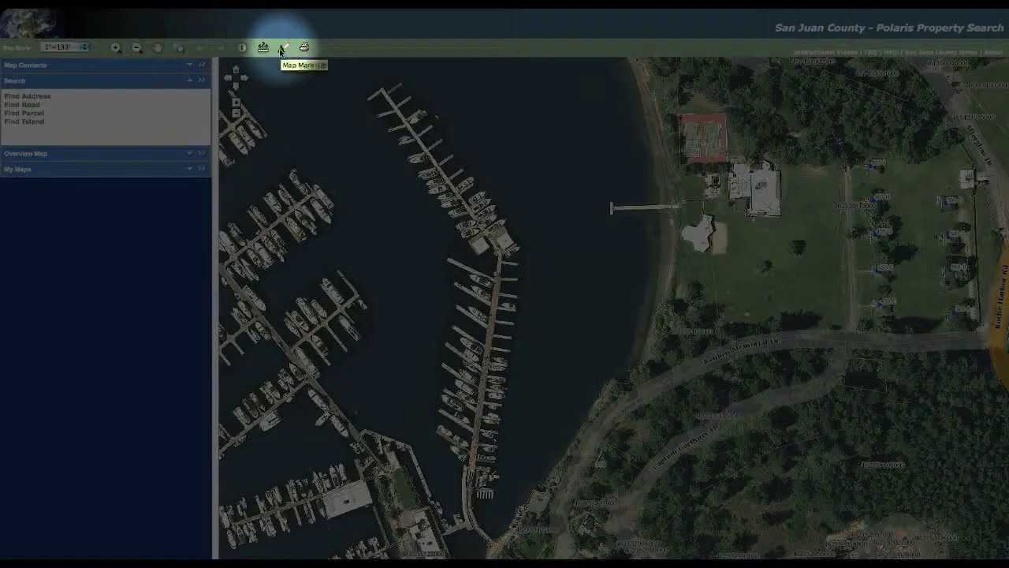
Step: Open the Map Markup panel and move it onto the left sidebar, clear of the aerial map
click(283, 49)
click(283, 49)
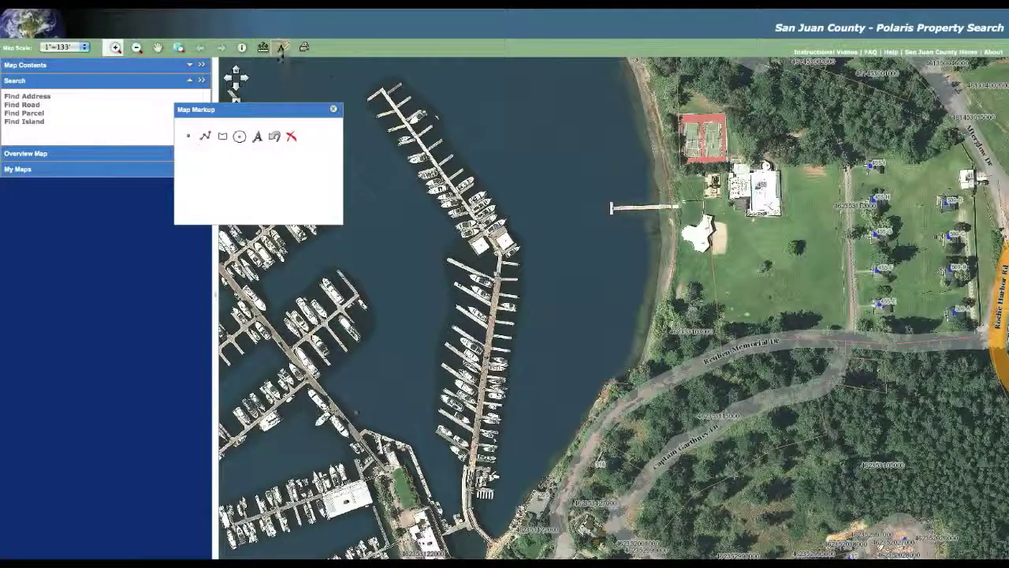
drag(291, 112, 140, 211)
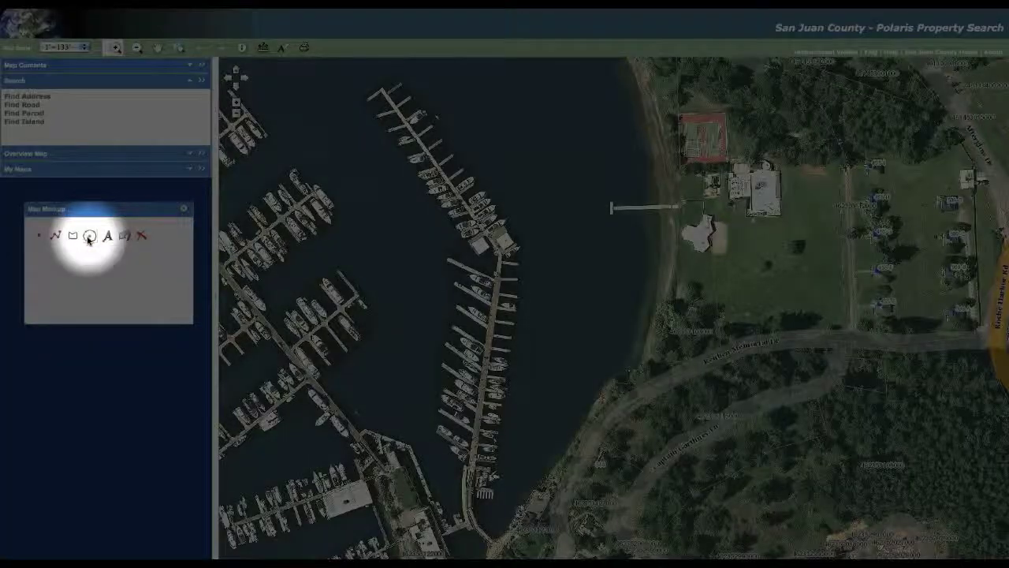
Step: Draw a red circle around the boat at the end of the pier
click(89, 237)
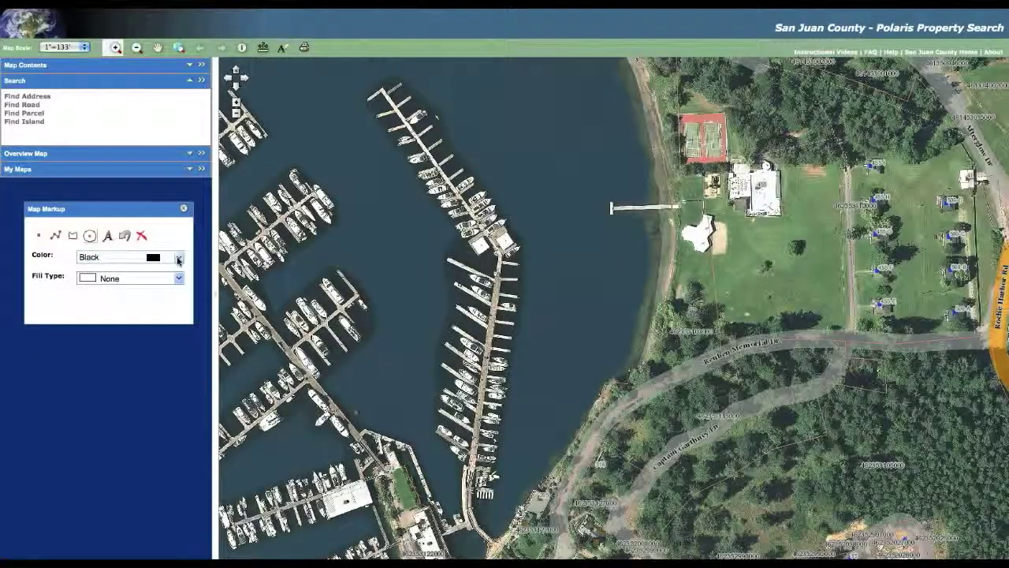
click(178, 259)
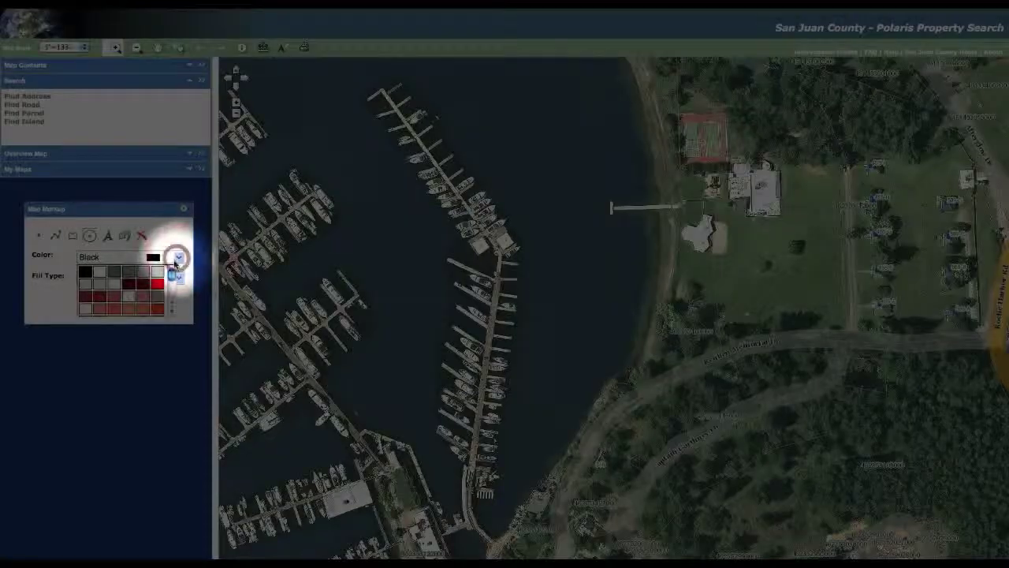
click(158, 282)
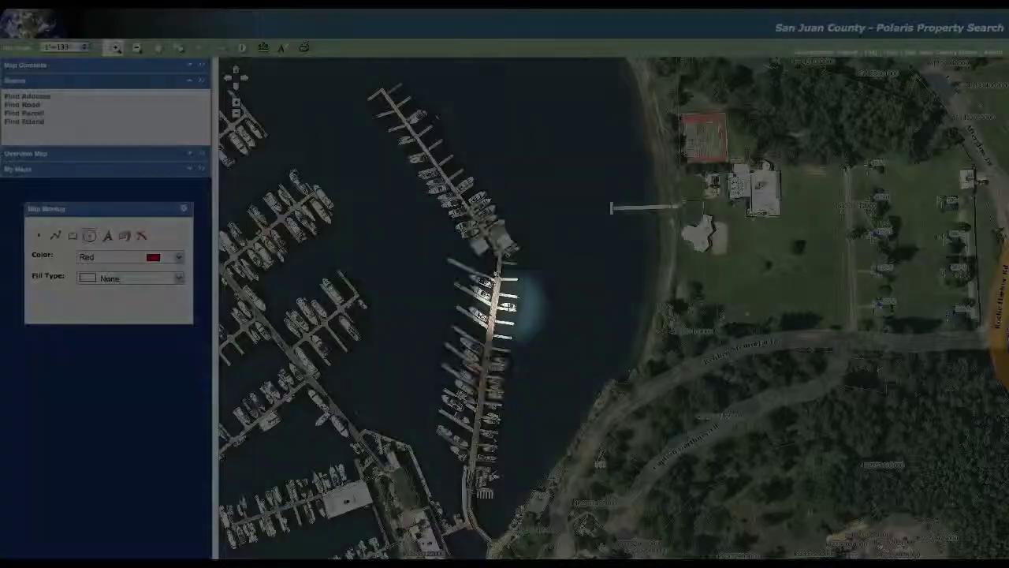
click(505, 303)
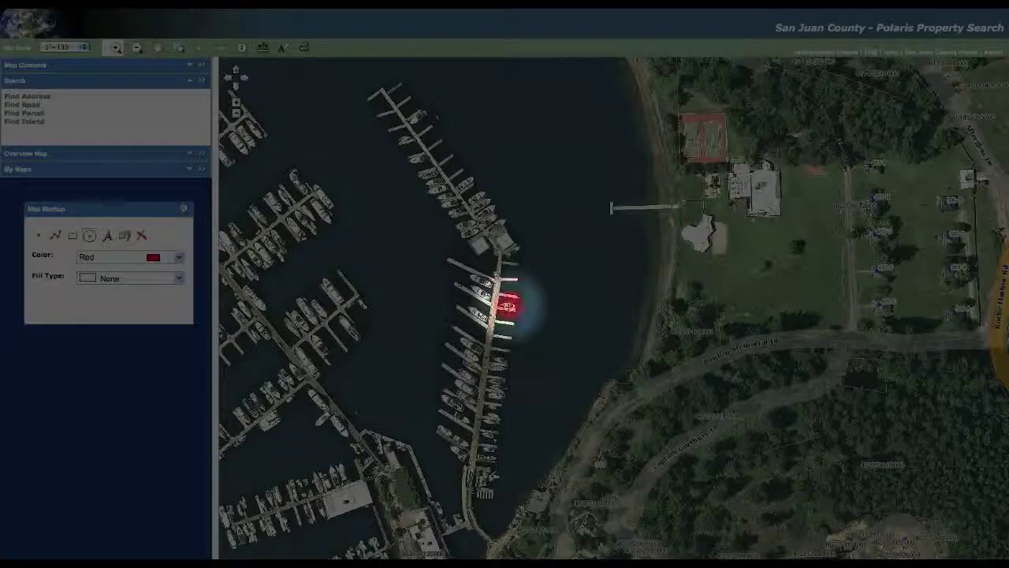
drag(504, 304, 524, 319)
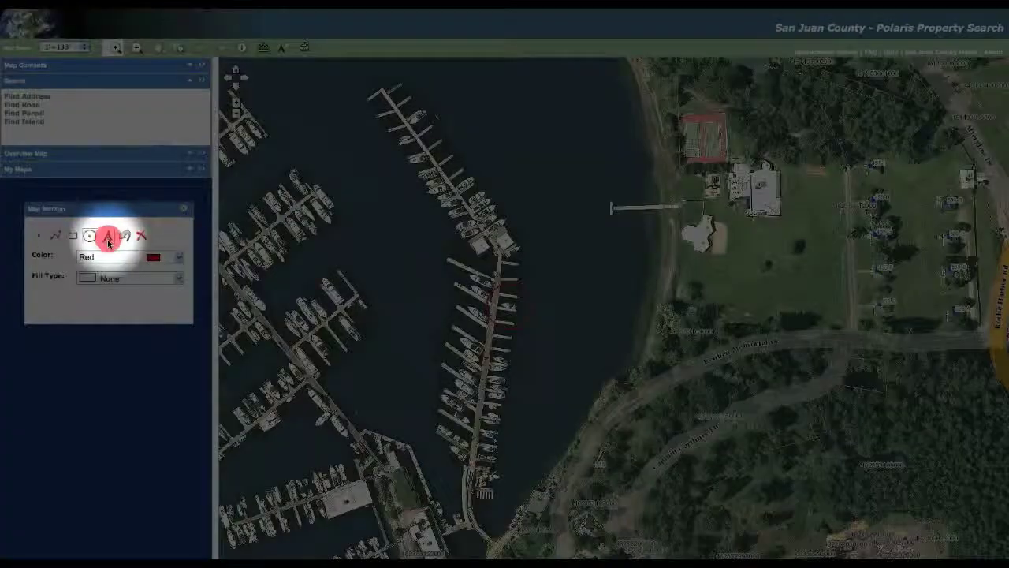
click(108, 238)
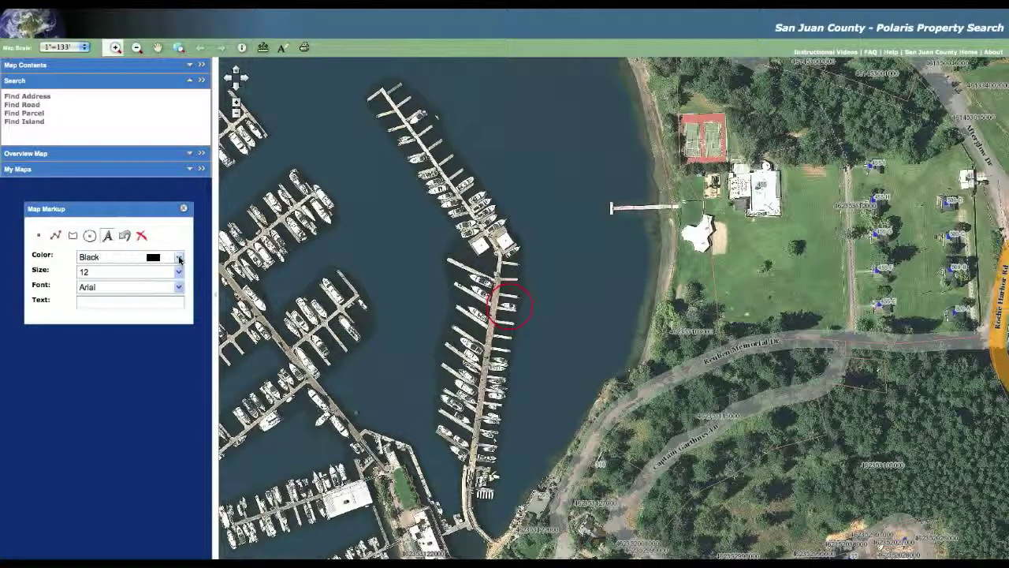
Step: Set the label text to Red, size 16 Arial, and enter 'Our Boat!'
click(179, 259)
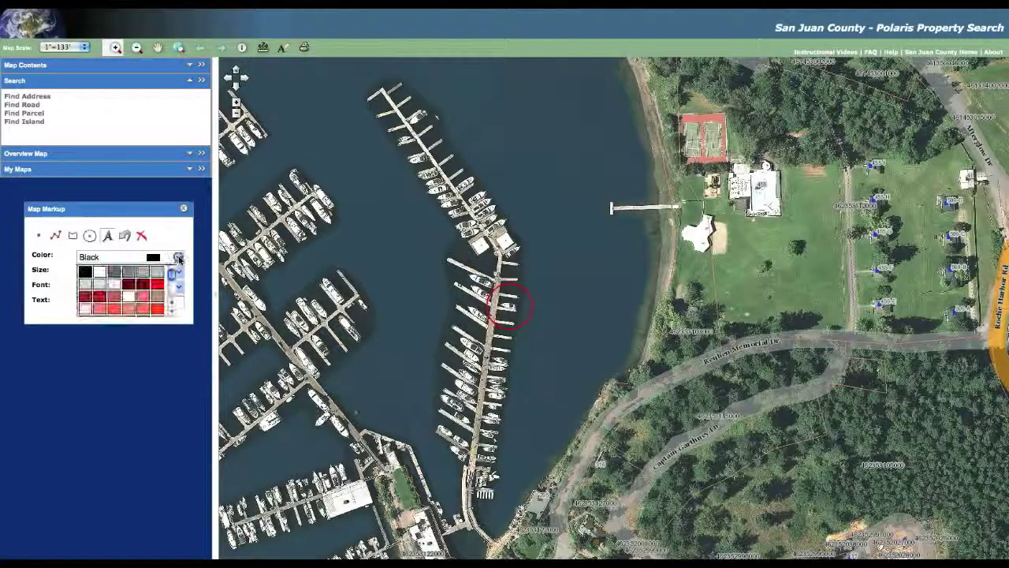
click(158, 287)
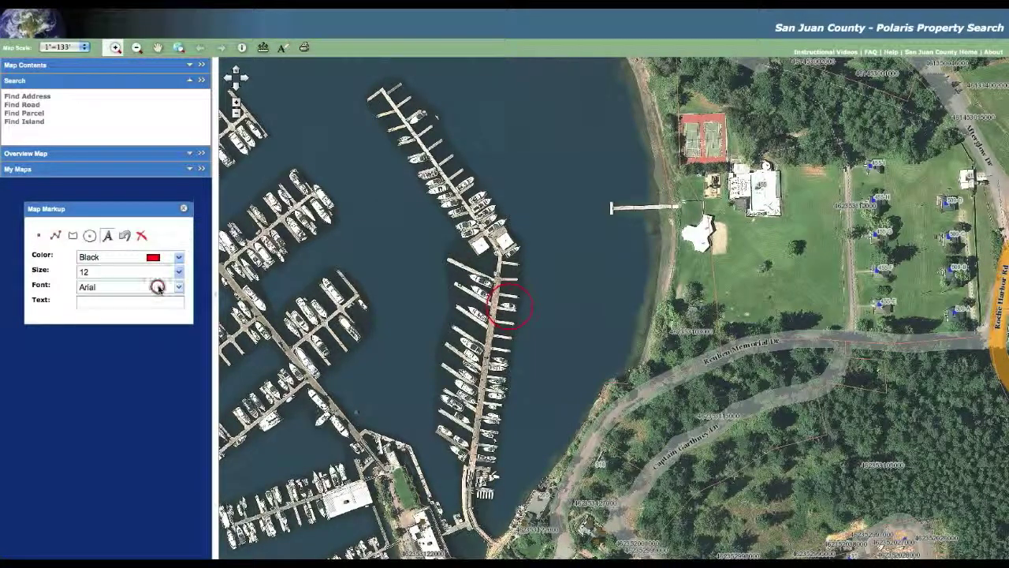
click(83, 259)
click(66, 272)
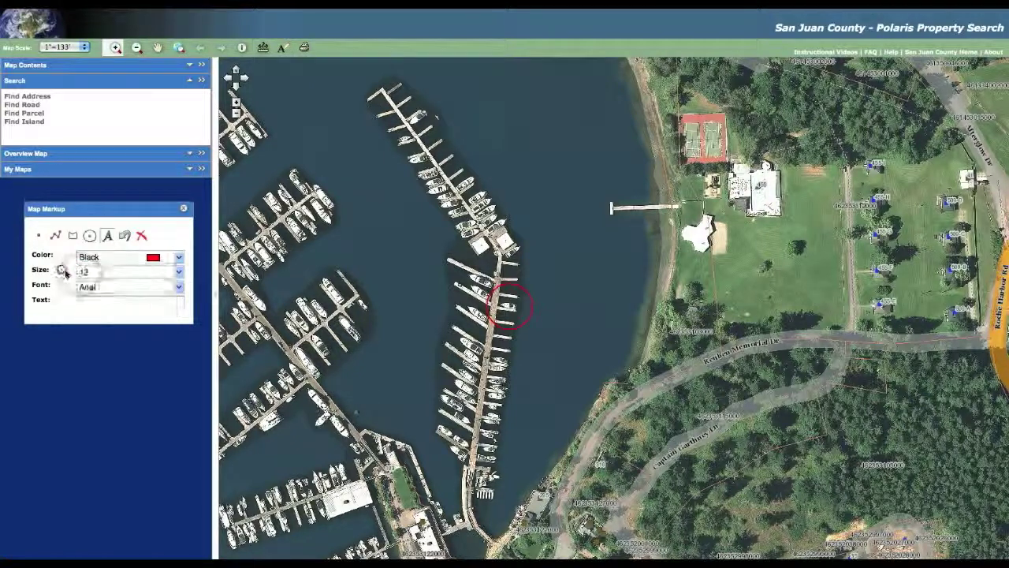
click(87, 273)
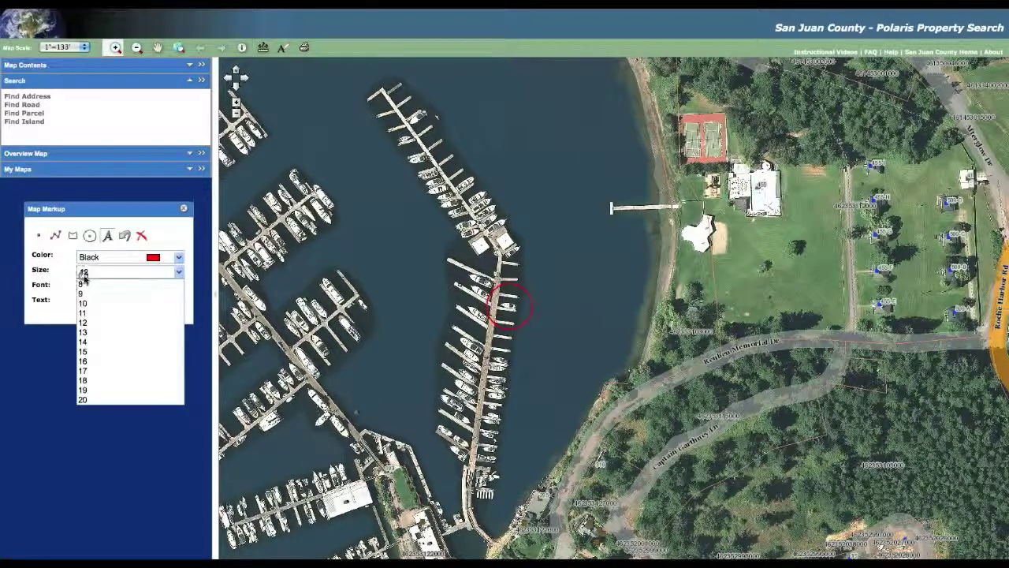
click(100, 364)
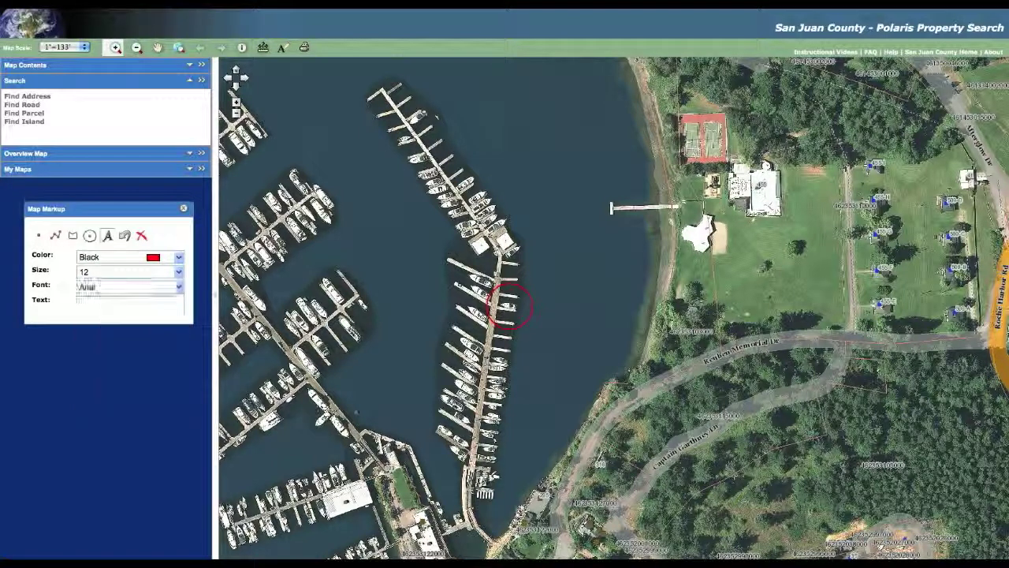
click(107, 304)
text(Ou)
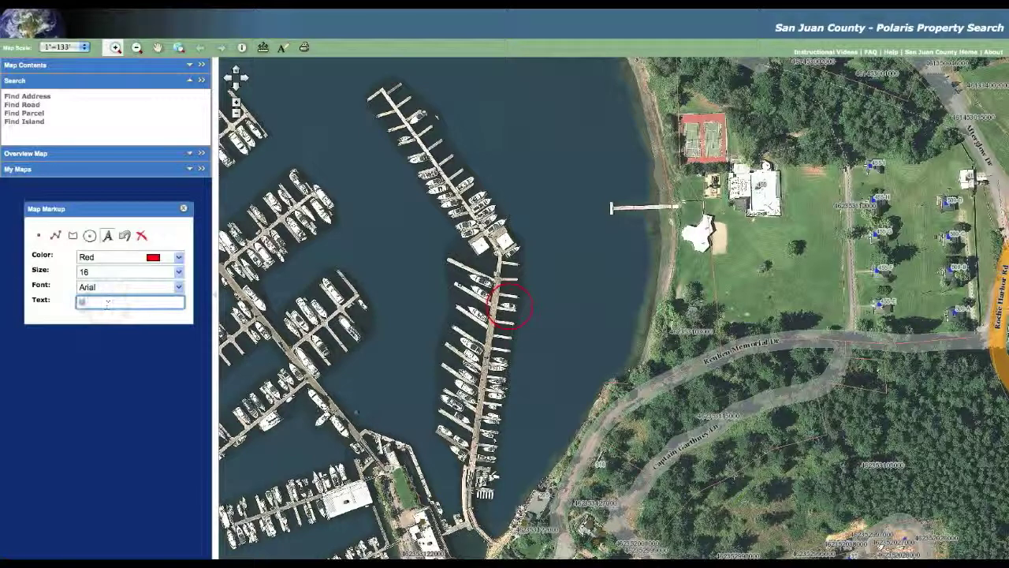
text(r Boat!)
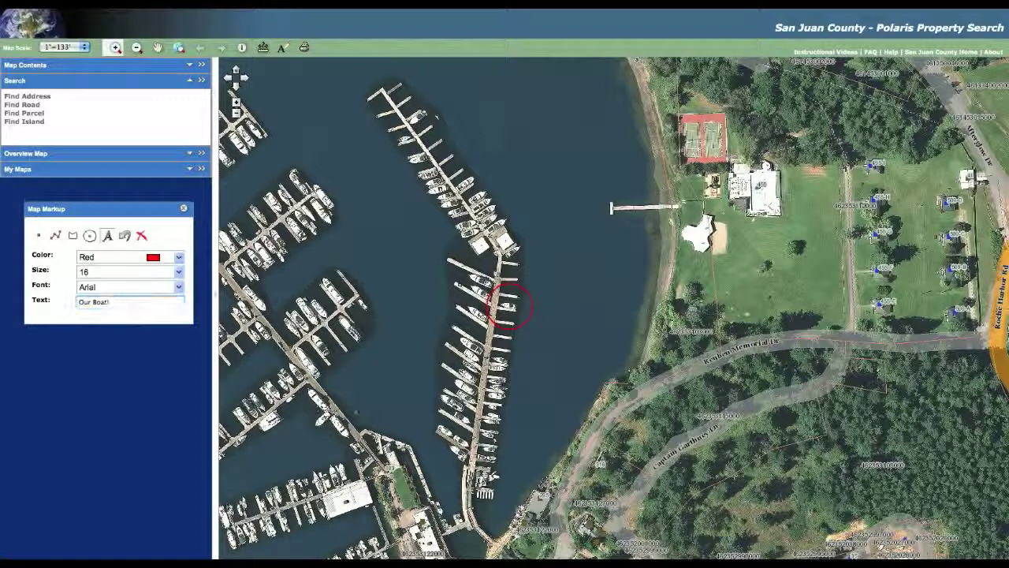
Step: Place the red 'Our Boat!' label on the water and link it to the circle with a leader line
click(562, 335)
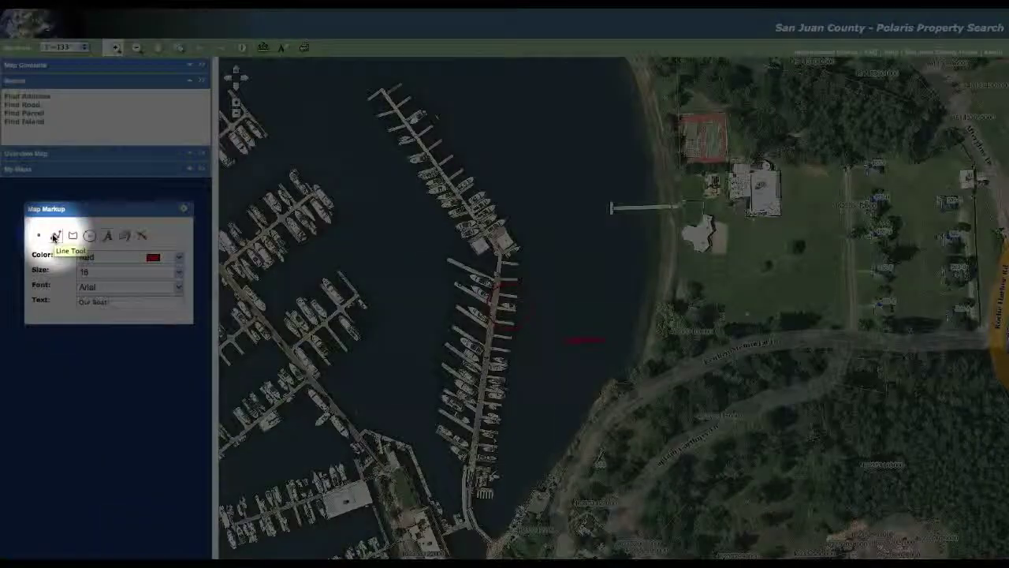
click(54, 236)
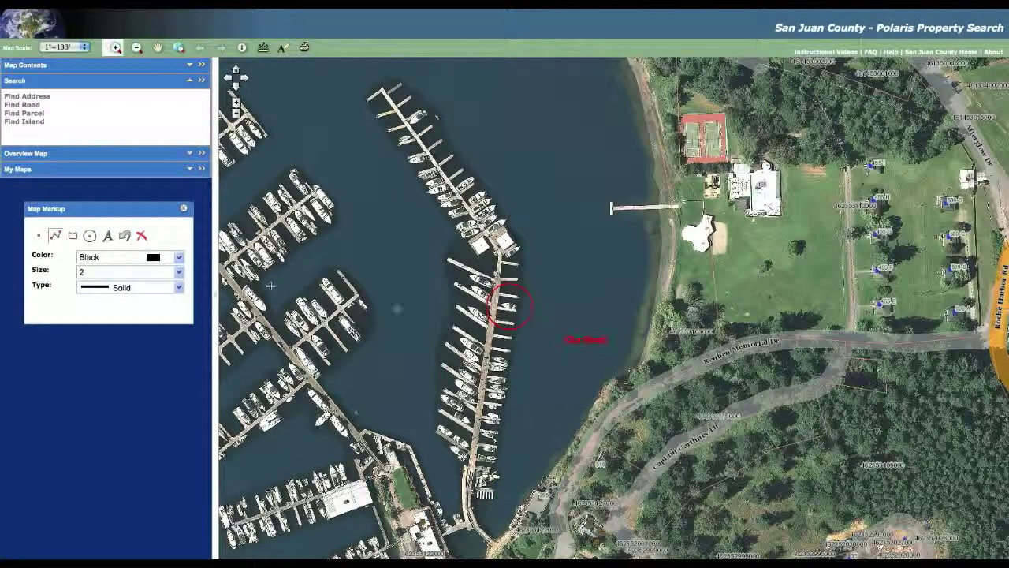
click(520, 309)
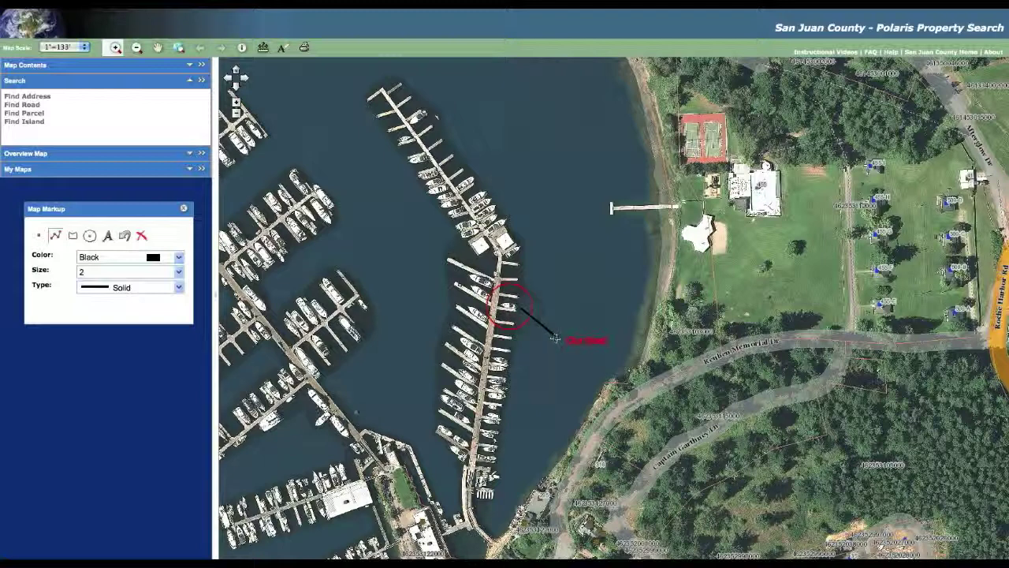
click(558, 337)
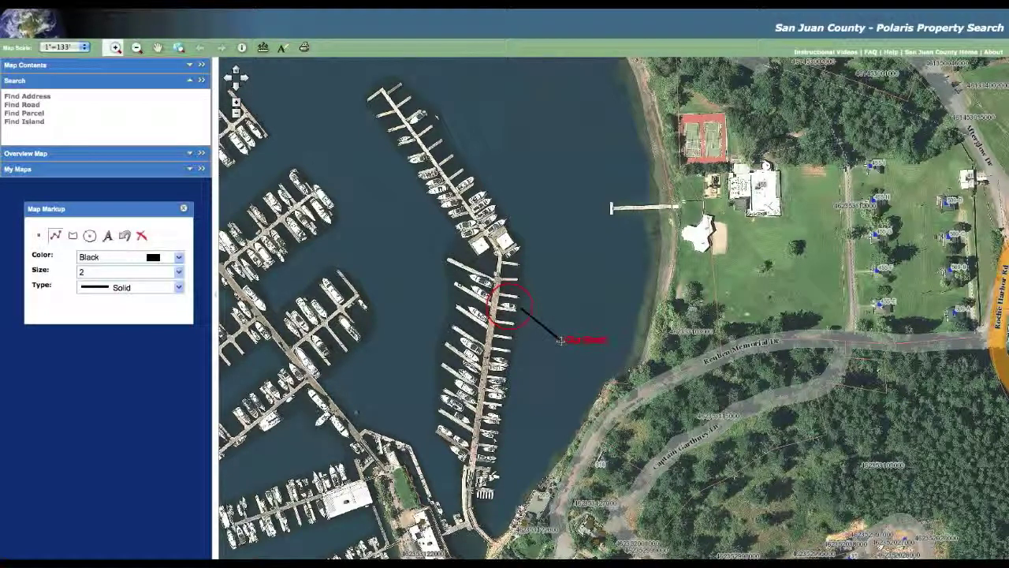
double_click(559, 339)
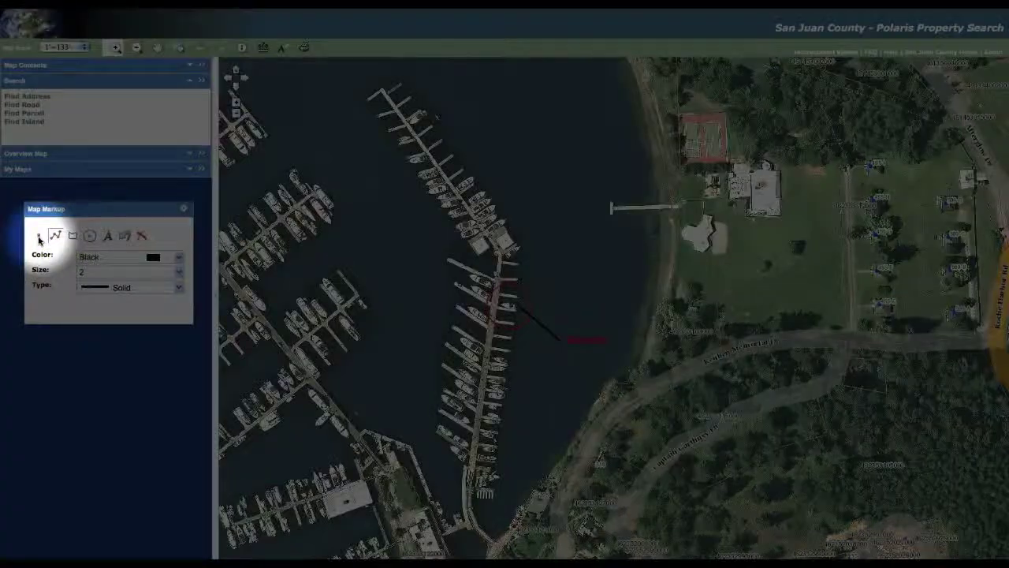
Step: Put a red size-16 star symbol on the white shoreline building east of the marina
click(38, 237)
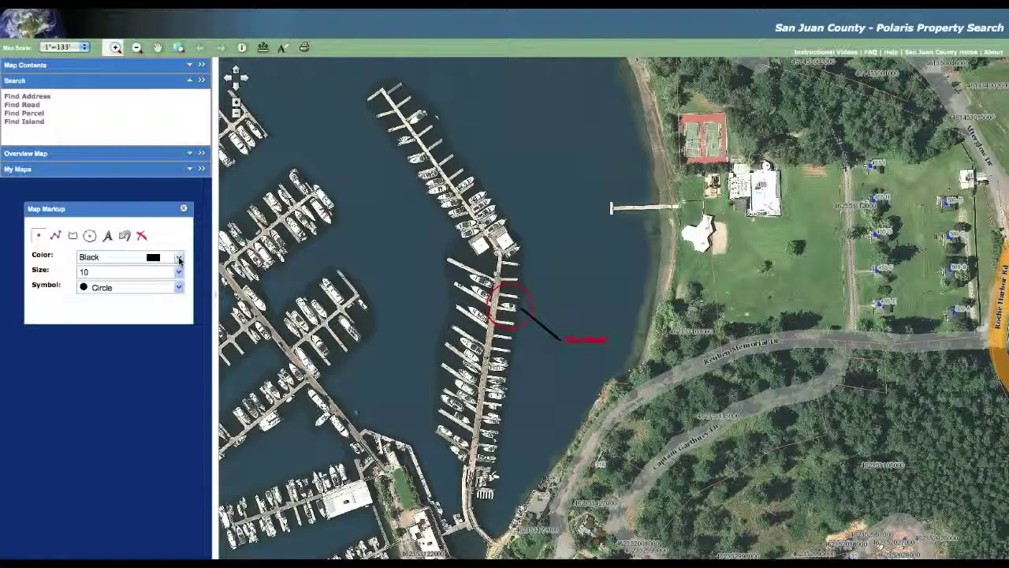
click(179, 258)
click(157, 285)
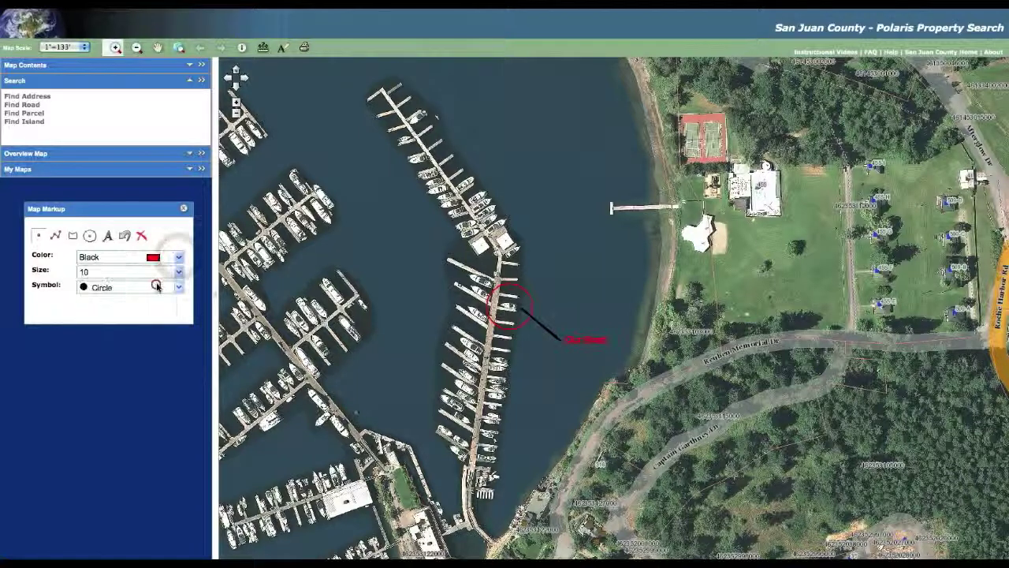
click(178, 288)
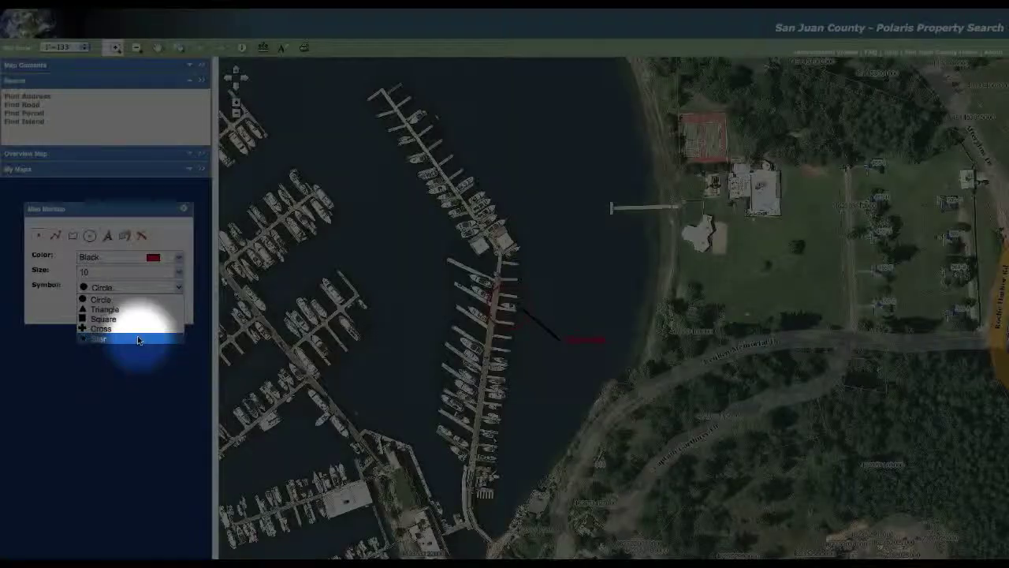
click(111, 340)
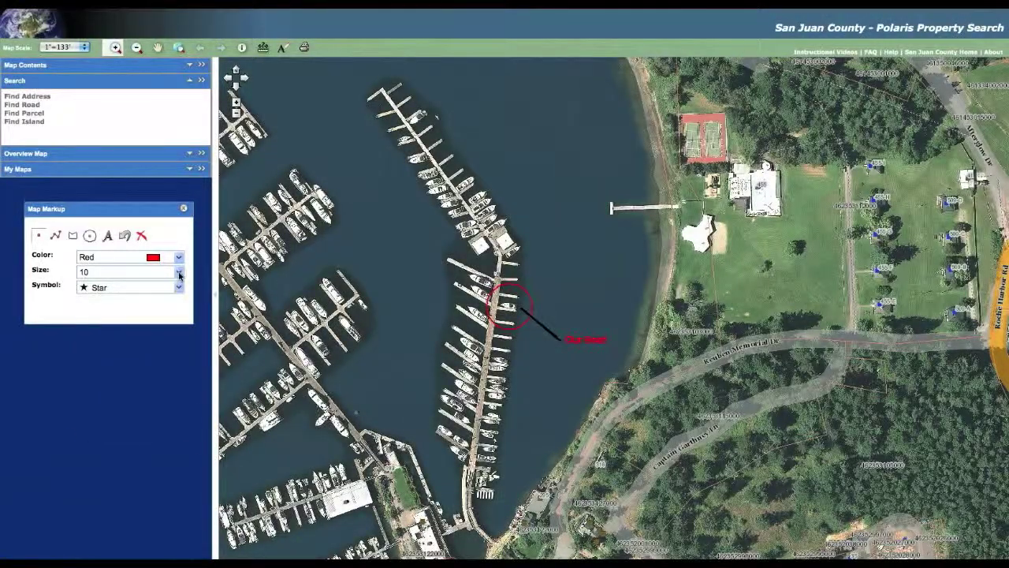
click(82, 272)
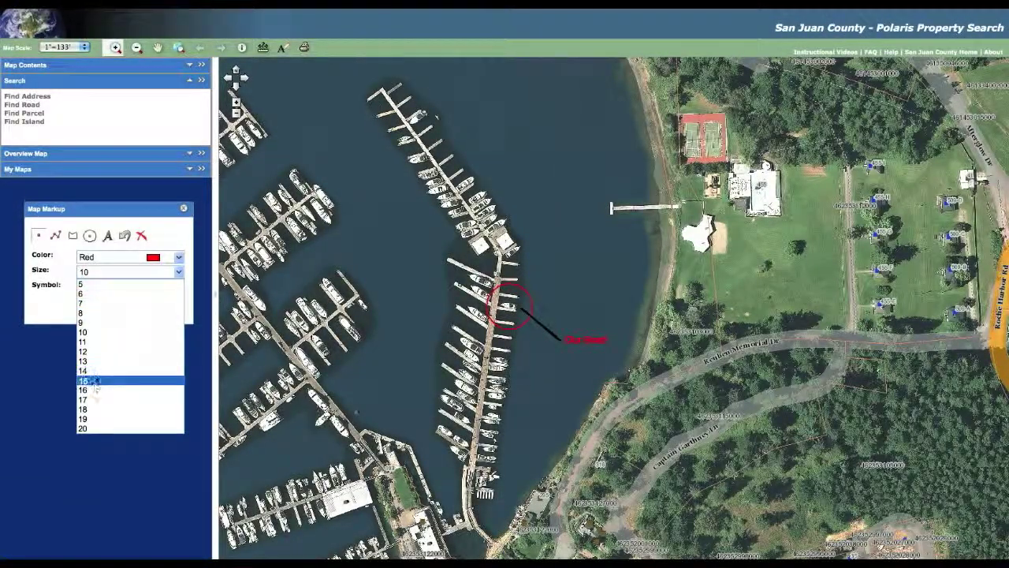
click(83, 391)
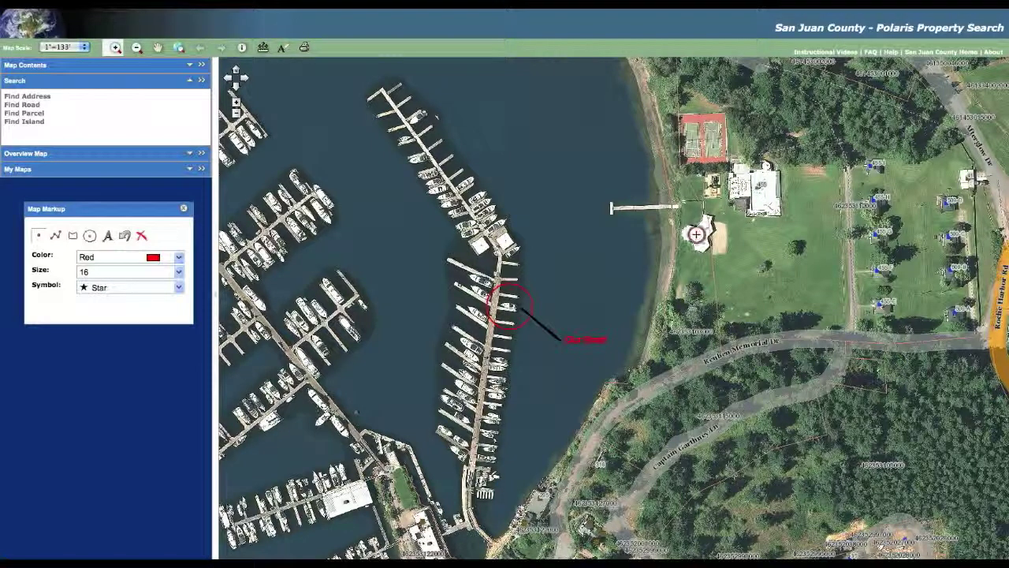
click(697, 234)
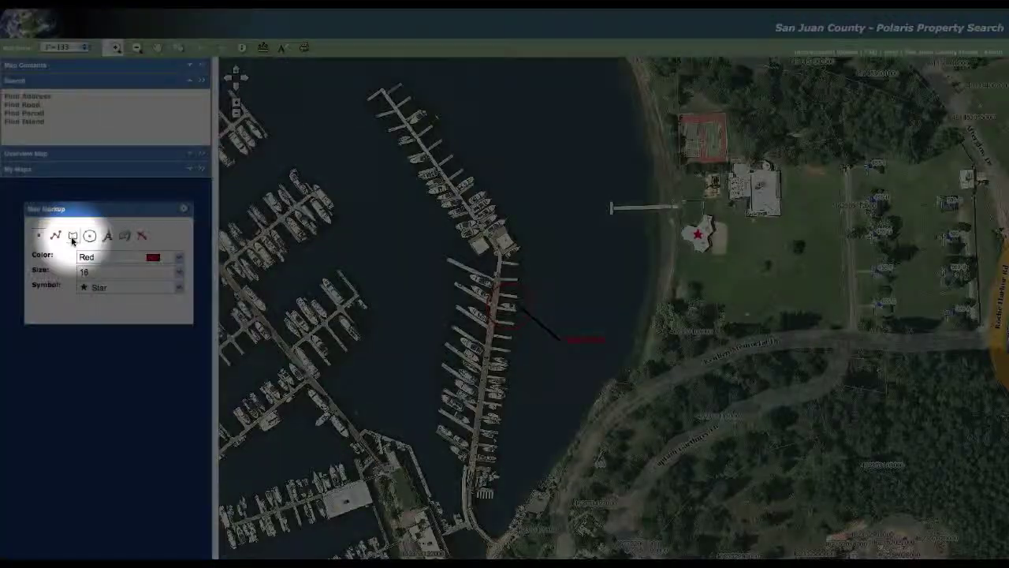
Step: Draw a red rectangle around the tennis courts and switch the shape fill type to Solid
click(72, 237)
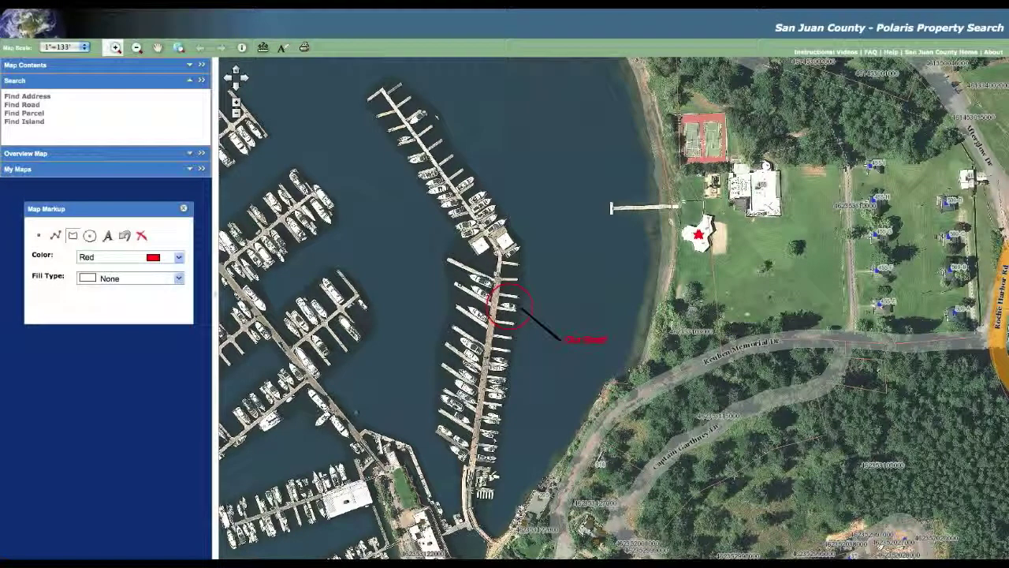
drag(675, 114, 679, 164)
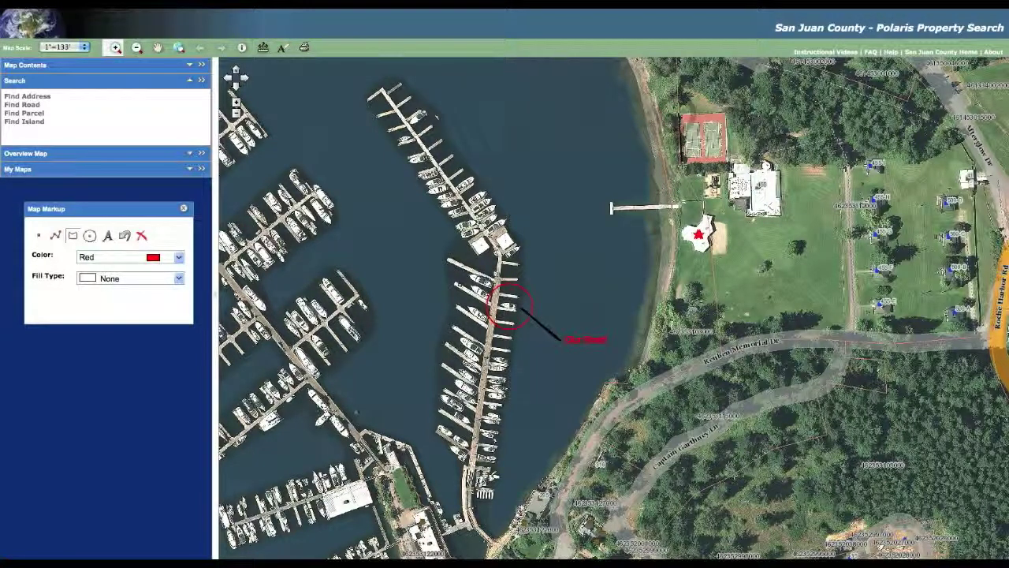
drag(679, 114, 727, 166)
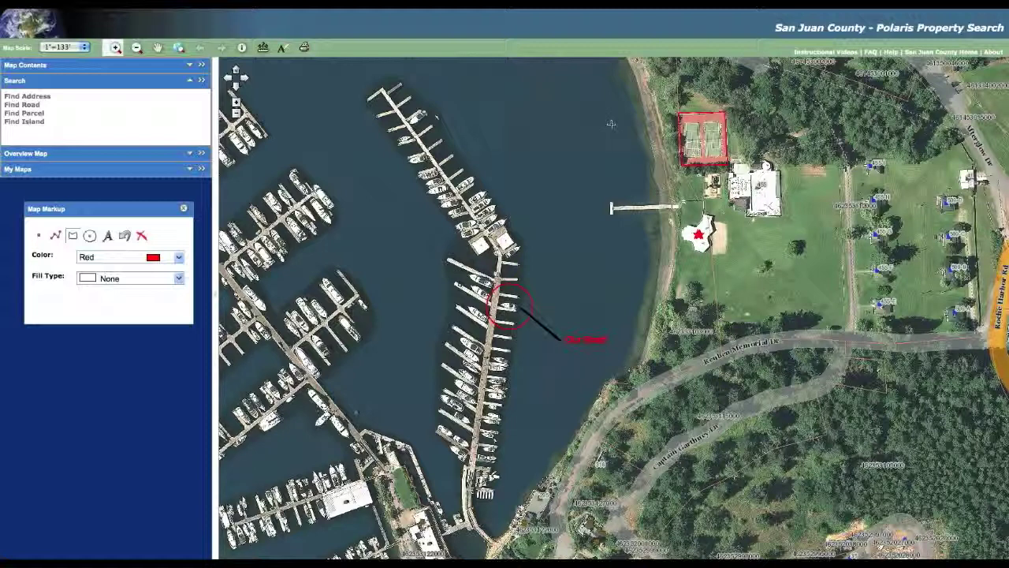
click(179, 279)
click(110, 294)
click(179, 261)
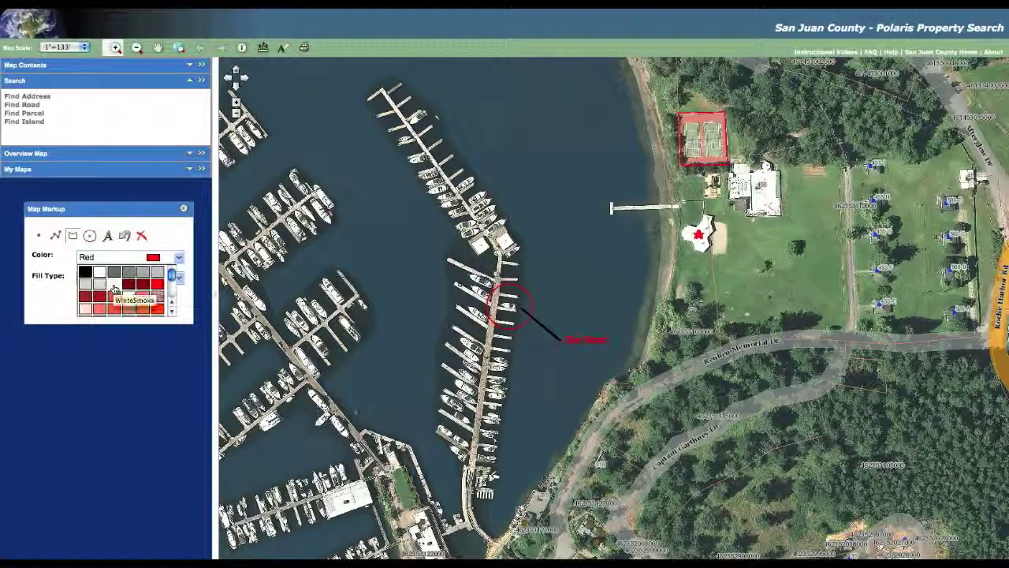
Step: Draw a WhiteSmoke-filled note box over the wooded area east of the tennis courts
click(114, 289)
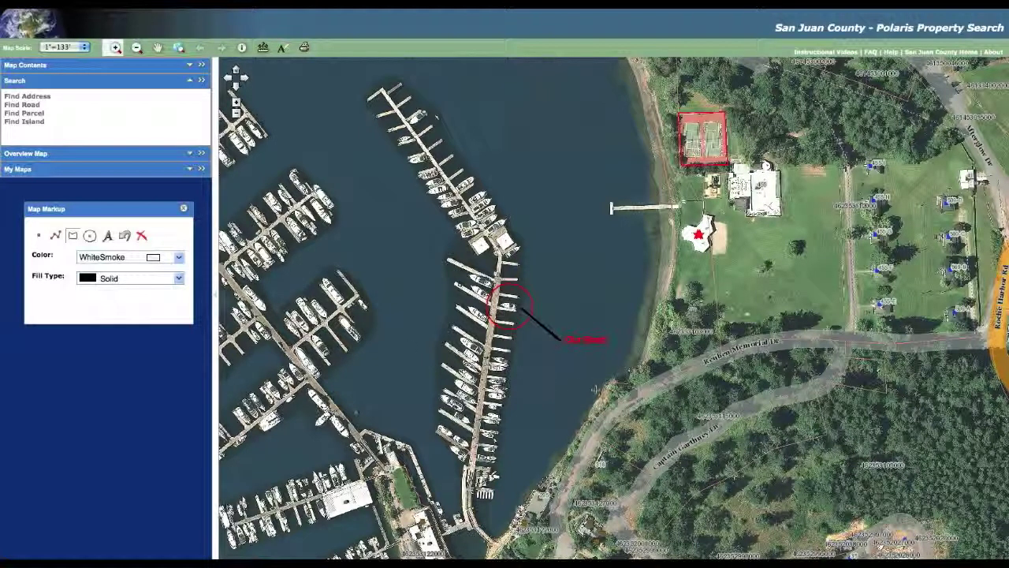
click(756, 106)
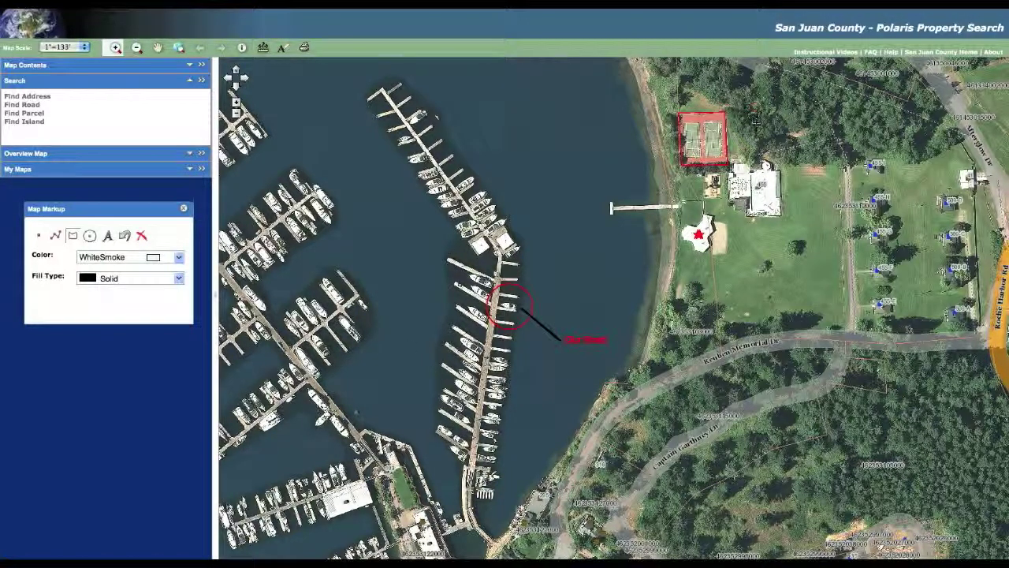
click(758, 153)
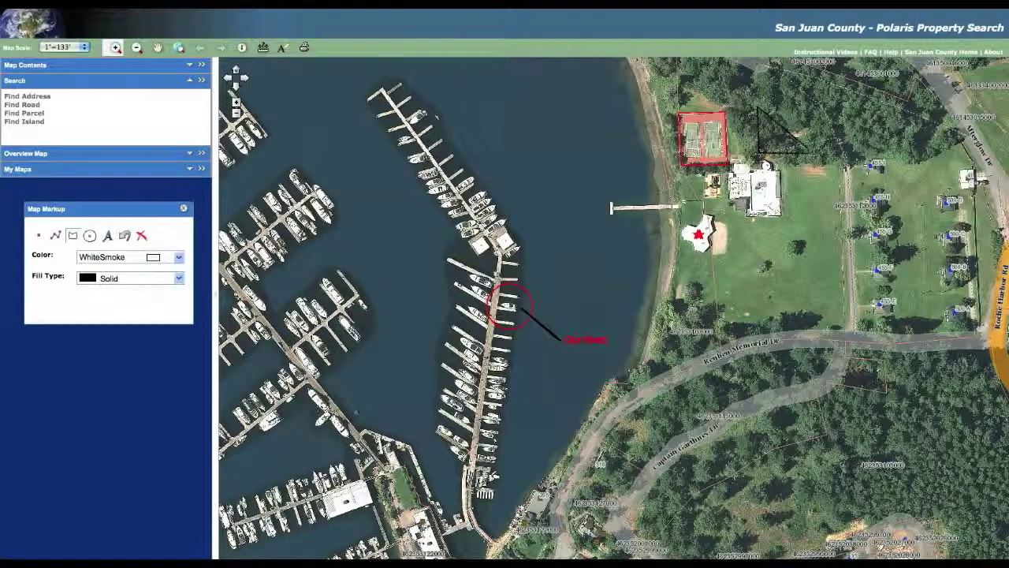
click(858, 152)
double_click(858, 105)
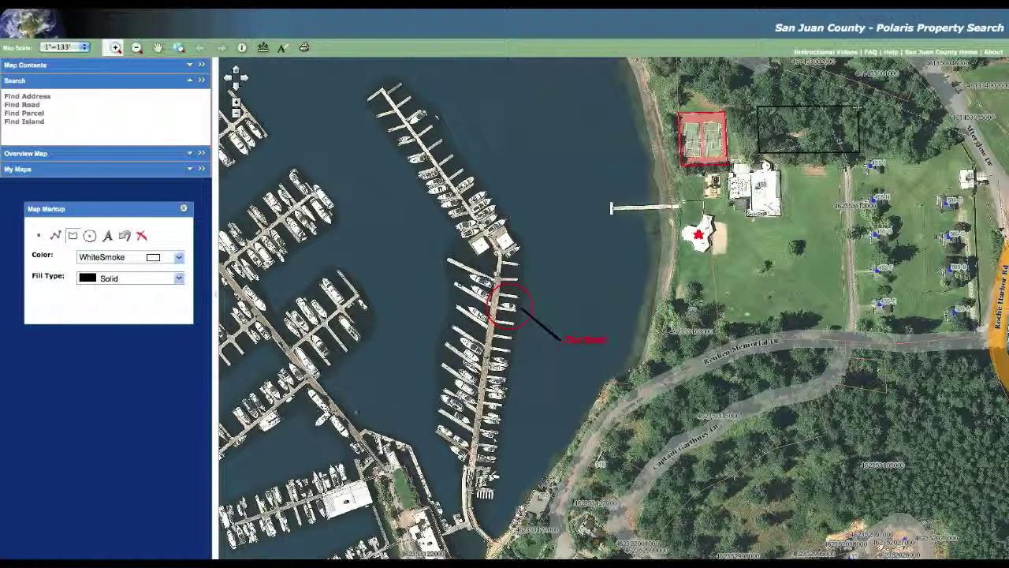
click(858, 105)
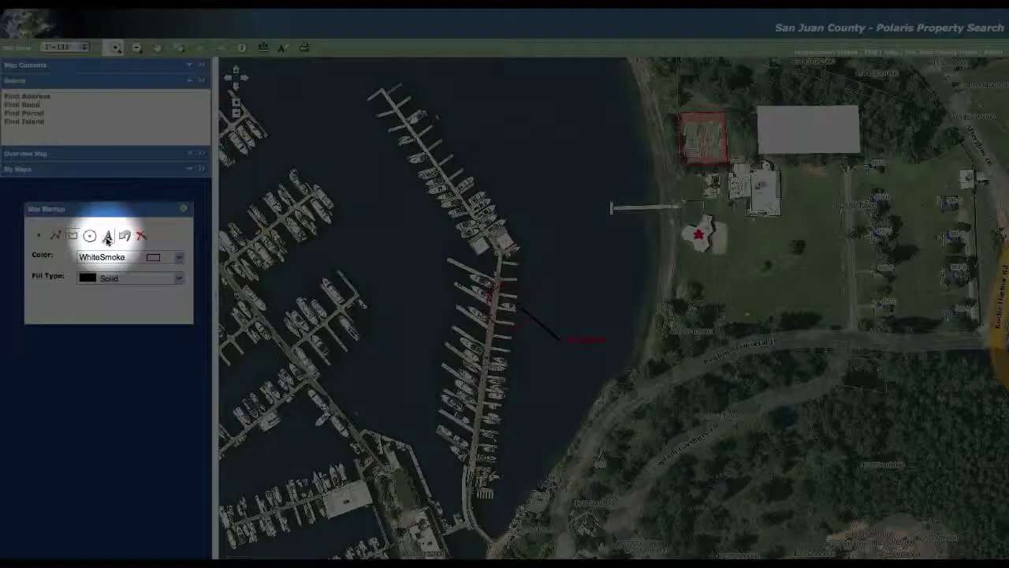
Step: Replace the 'Our Boat!' label text with 'Tennis at noon!'
click(108, 237)
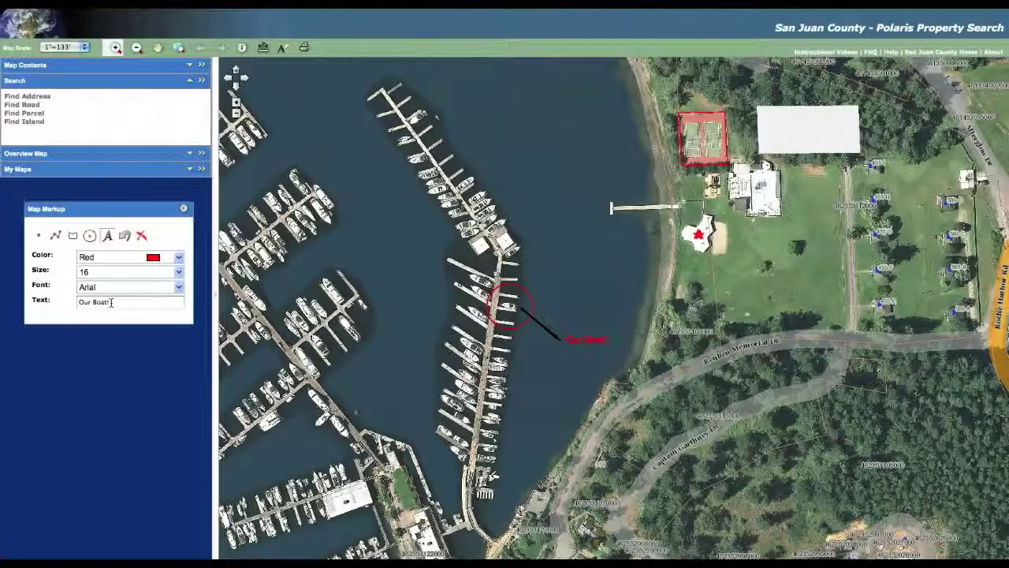
click(111, 302)
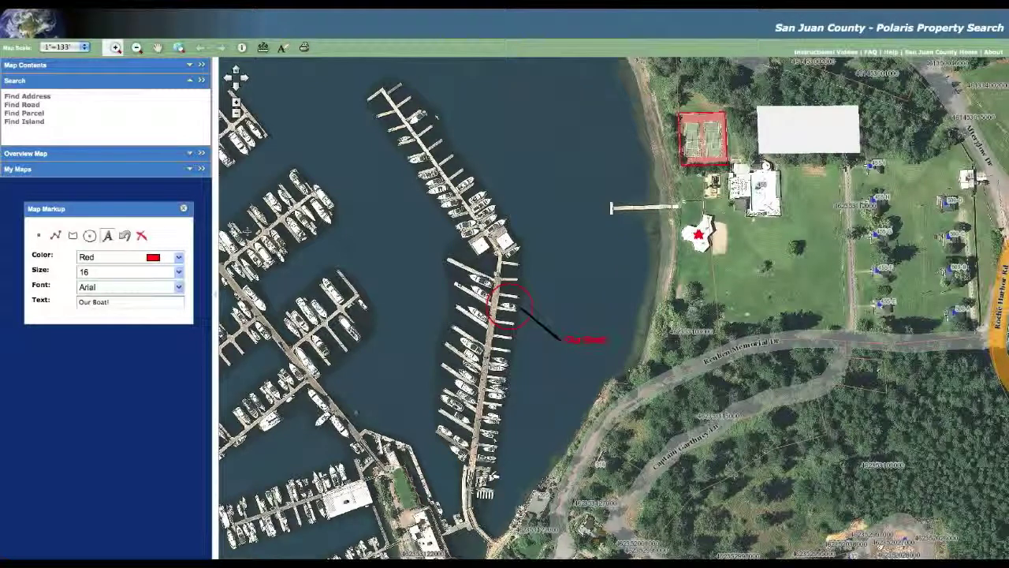
click(121, 302)
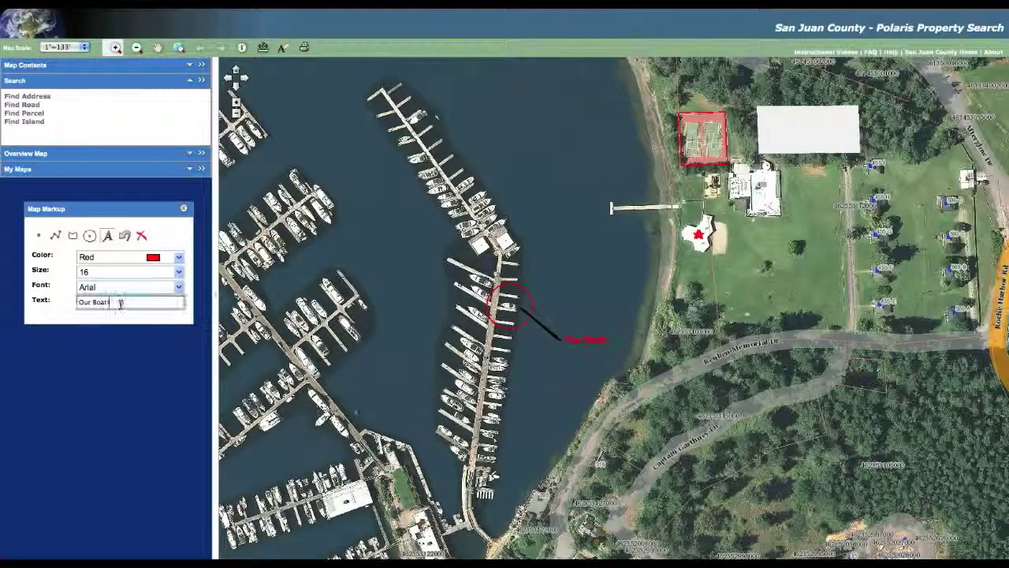
key(BackSpace)
key(BackSpace)
key(BackSpace)
key(BackSpace)
key(BackSpace)
key(BackSpace)
key(BackSpace)
key(BackSpace)
key(BackSpace)
text(Tenni)
text(s ac)
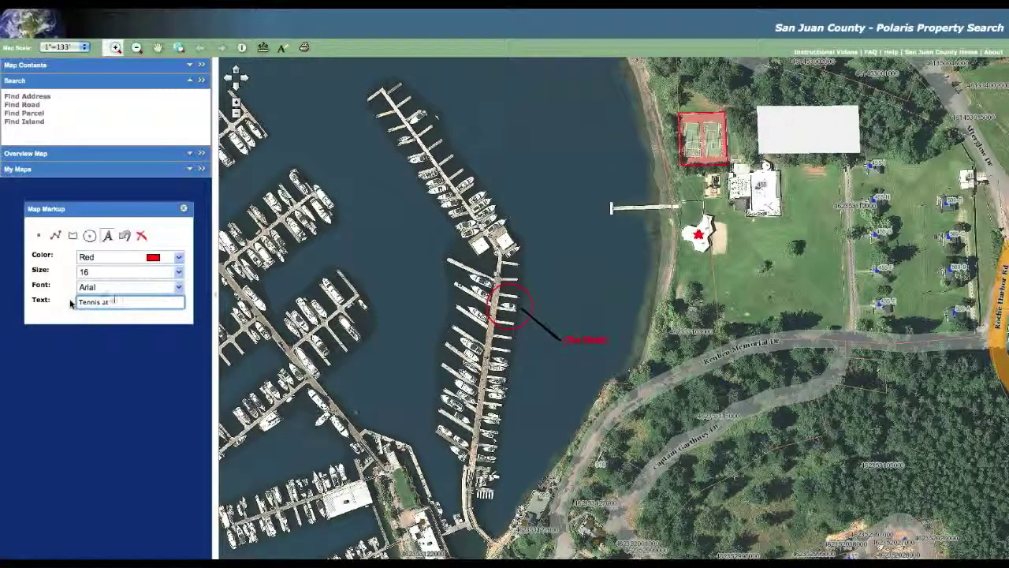
text( noon!)
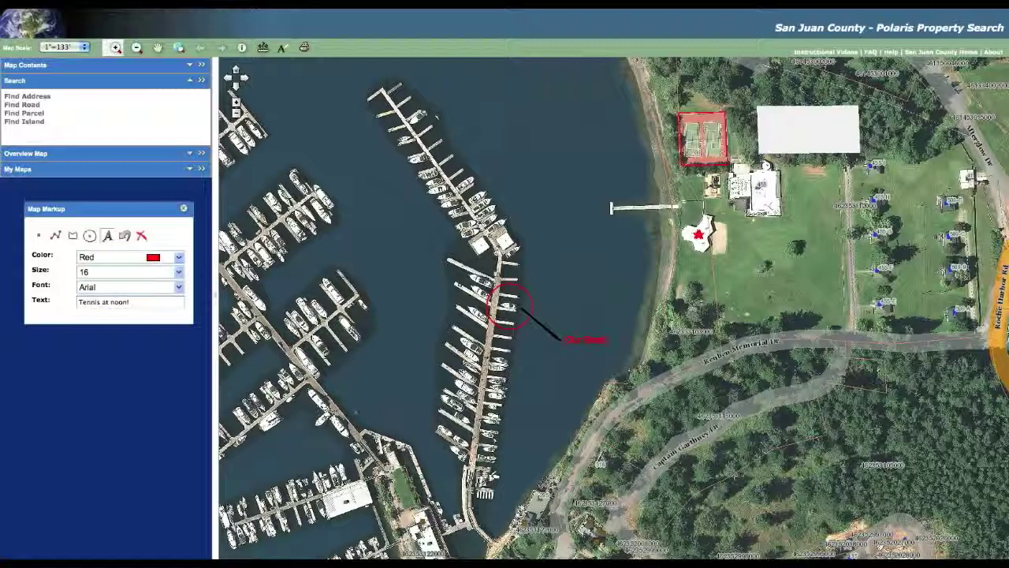
Step: Drop the 'Tennis at noon!' label inside the white note box
click(775, 129)
click(767, 126)
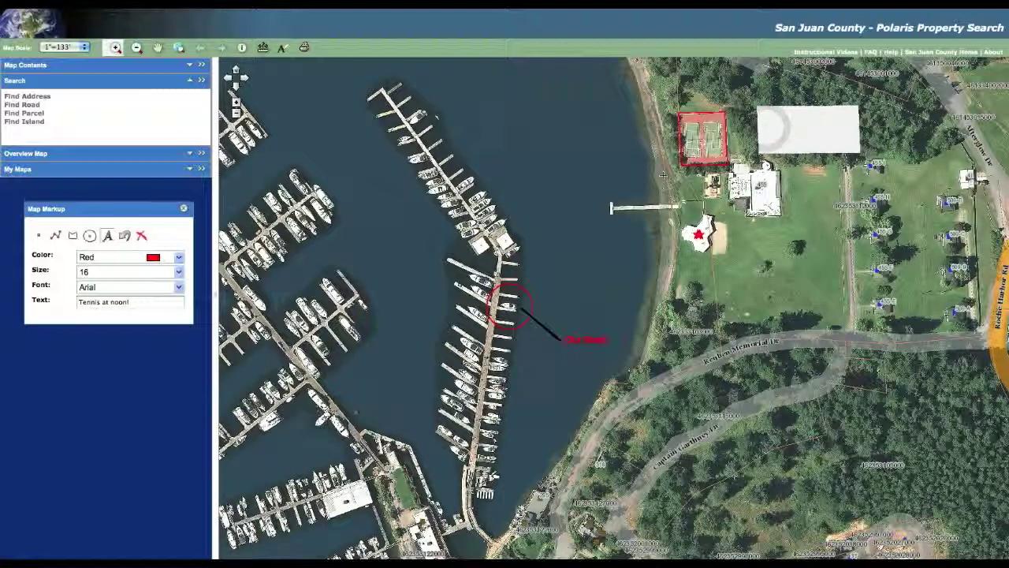